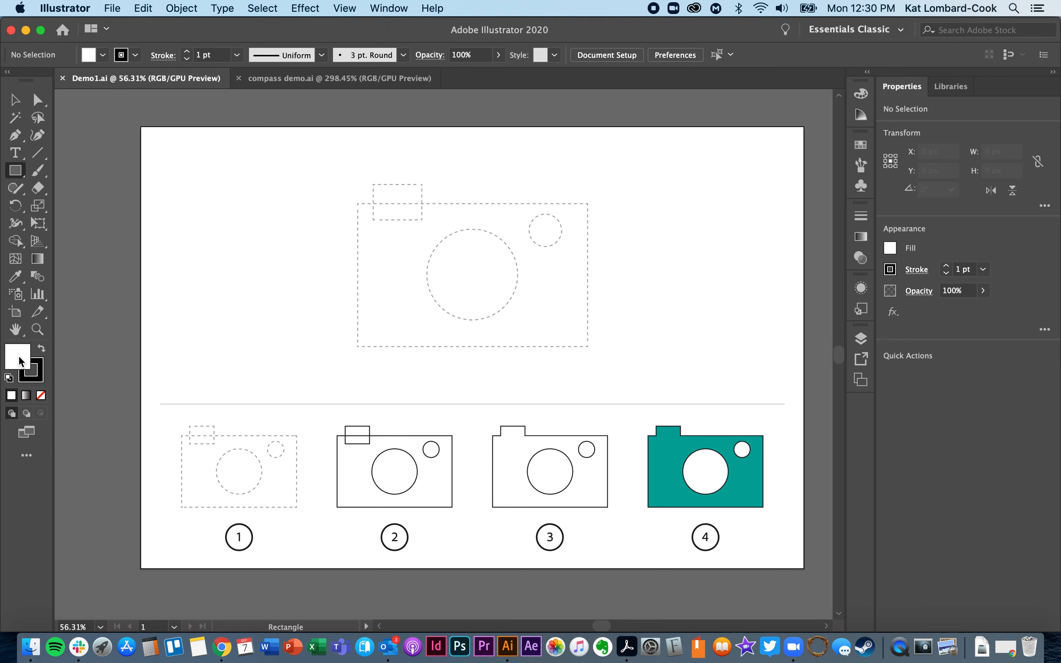
Set the fill colour to light green with hex value 60e886.
double_click(20, 362)
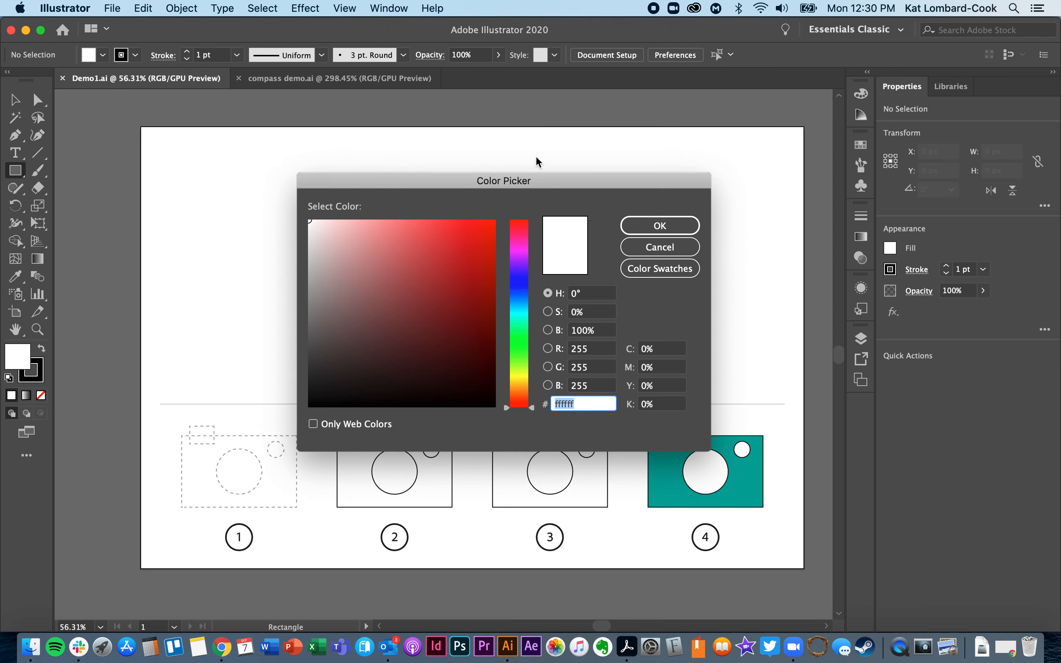
drag(524, 179, 440, 150)
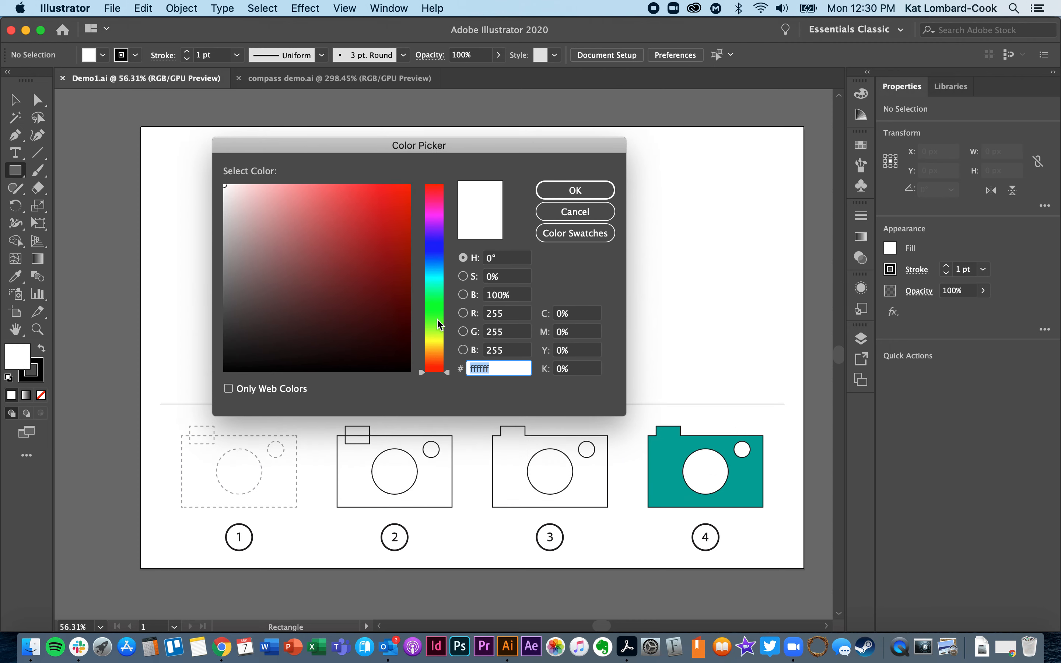
click(444, 371)
drag(446, 358, 448, 301)
click(335, 201)
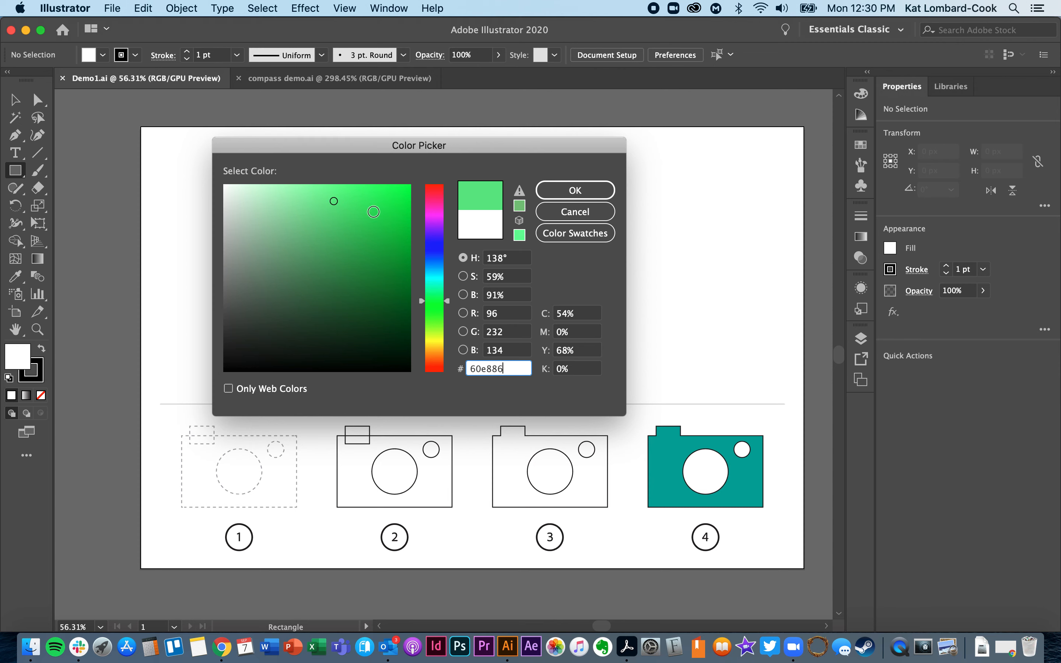
click(602, 191)
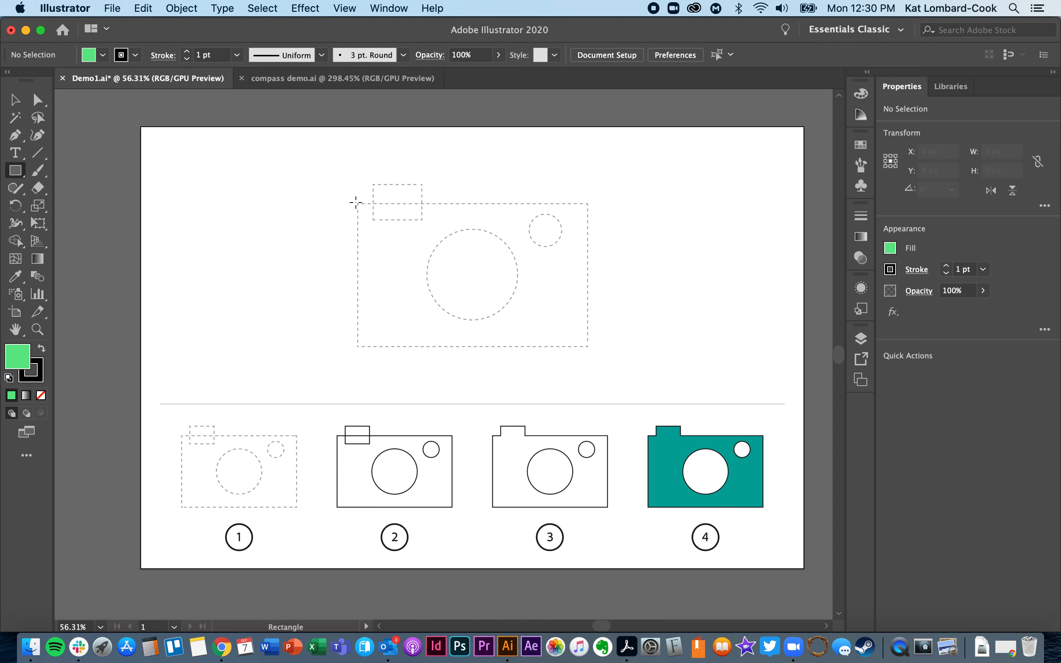
Draw a rectangle about 313 by 194 px over the large camera's dashed body outline, fitting its corner to the guide.
drag(357, 202, 588, 347)
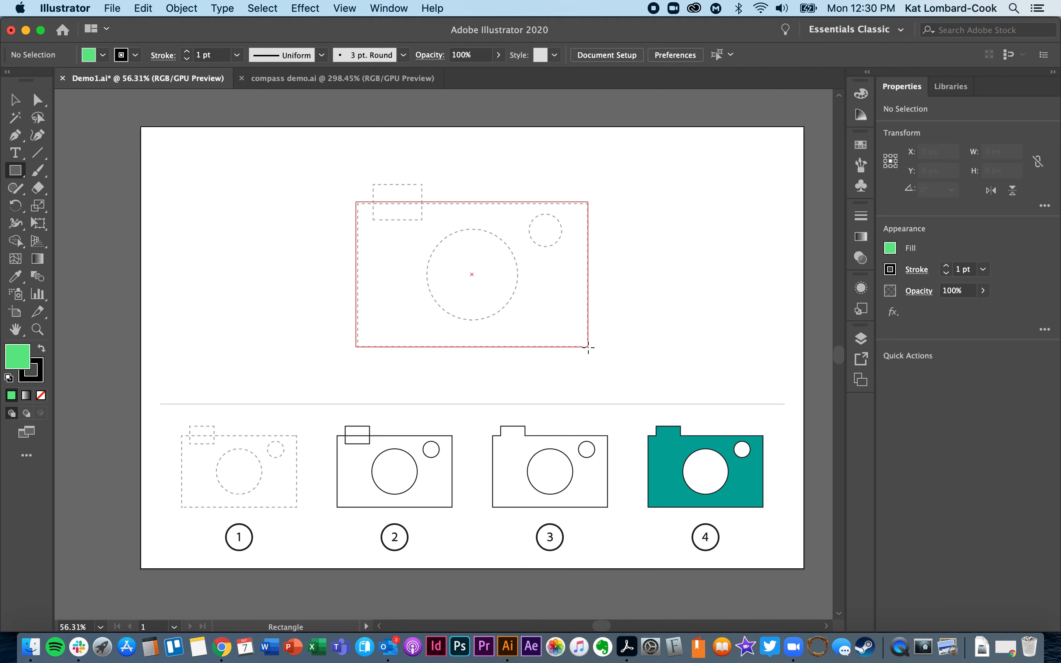
drag(589, 348, 589, 348)
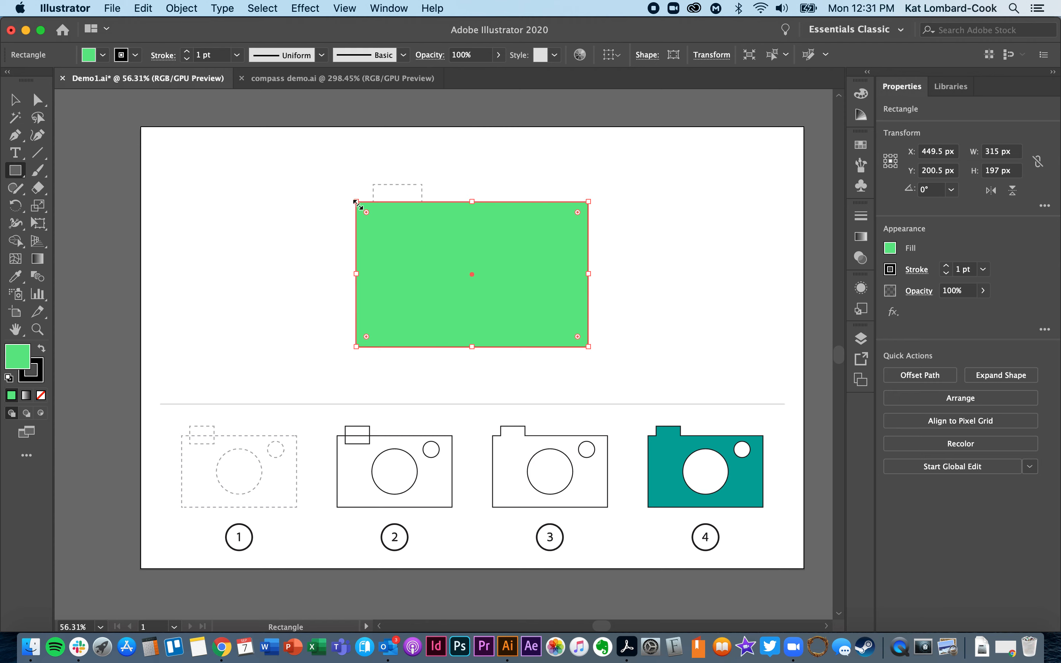
mouse_move(356, 201)
mouse_down()
mouse_move(374, 212)
mouse_move(358, 204)
mouse_up()
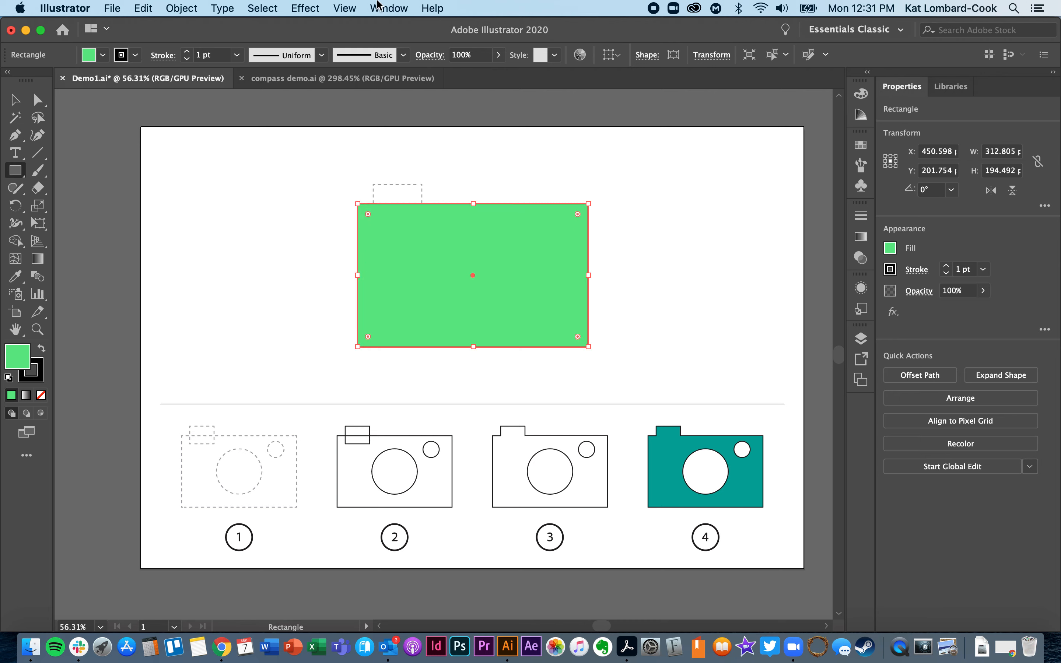
Turn on Smart Guides.
click(341, 7)
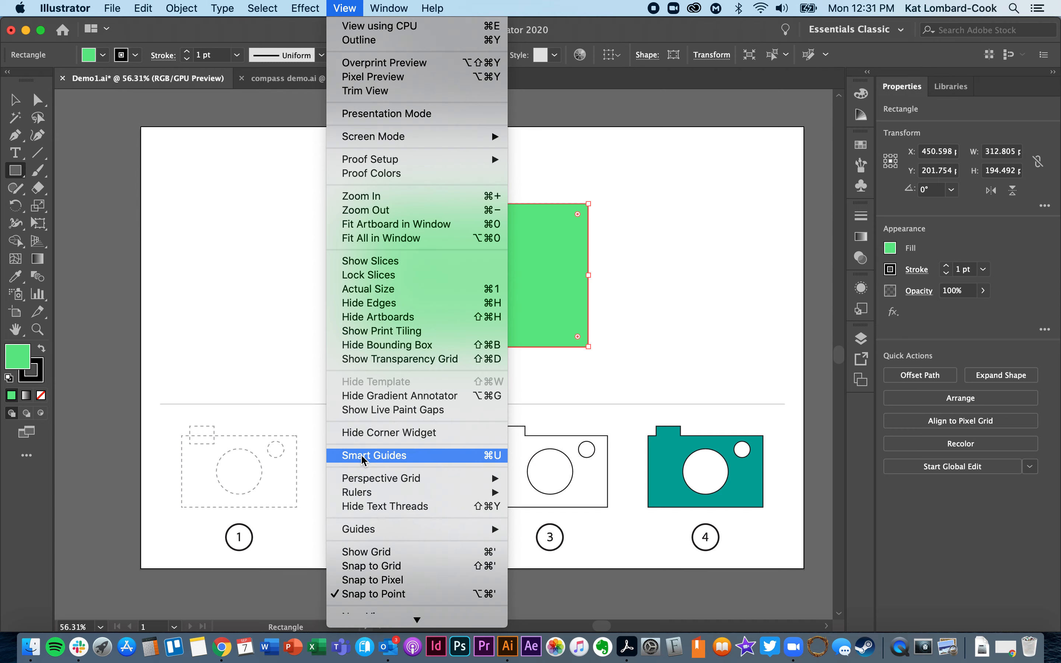
click(423, 453)
click(337, 9)
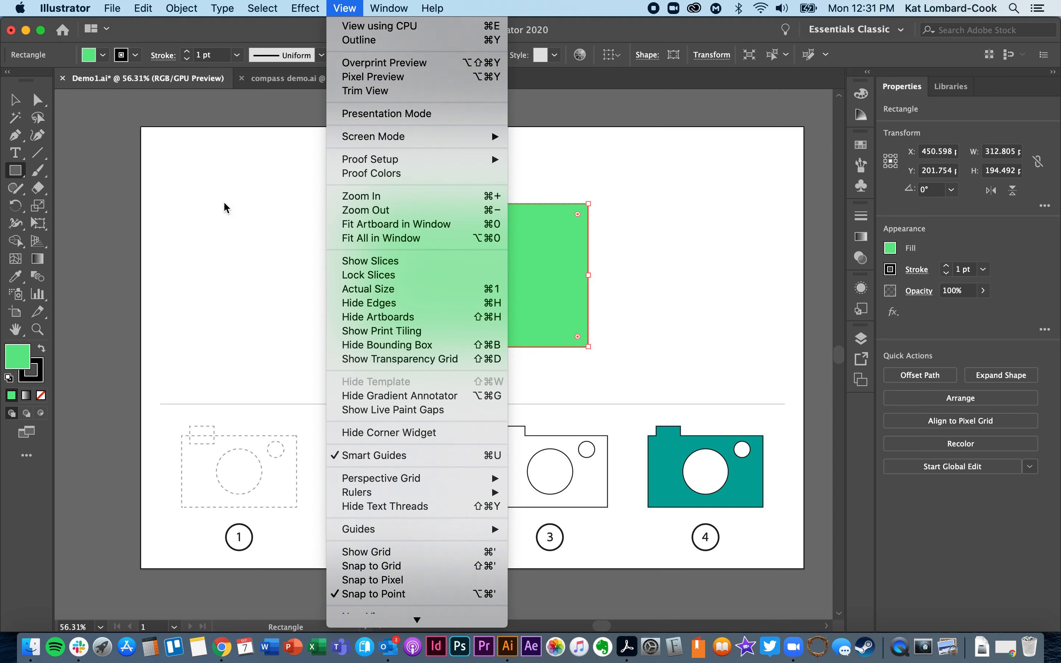
click(106, 131)
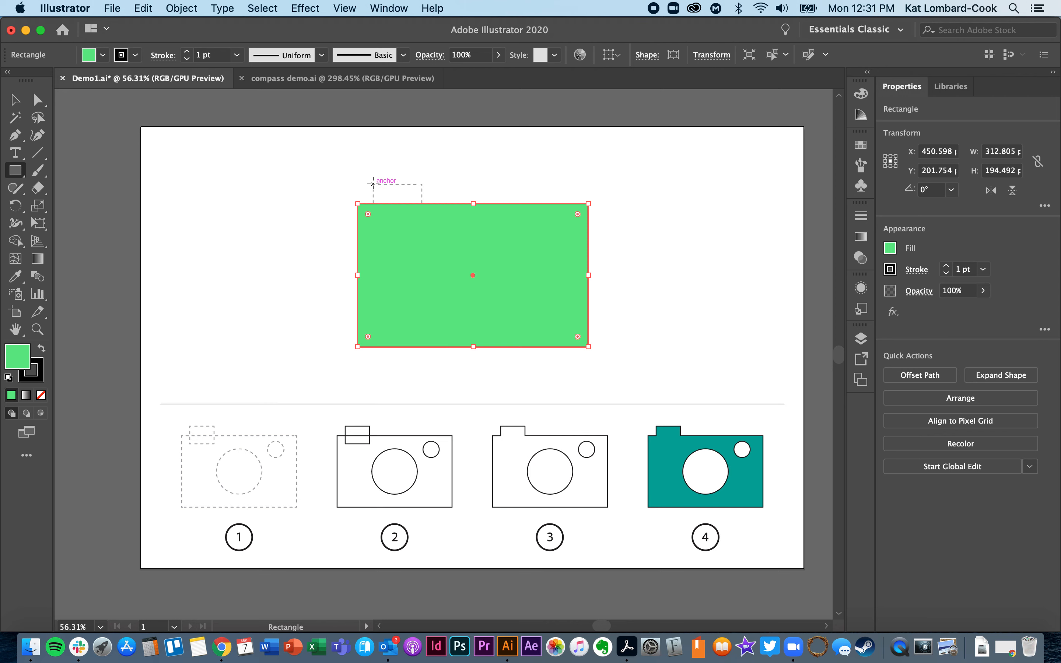
Draw a rectangle about 67 by 44 px over the dashed outline on top of the camera body and set its fill to None.
drag(372, 183, 423, 216)
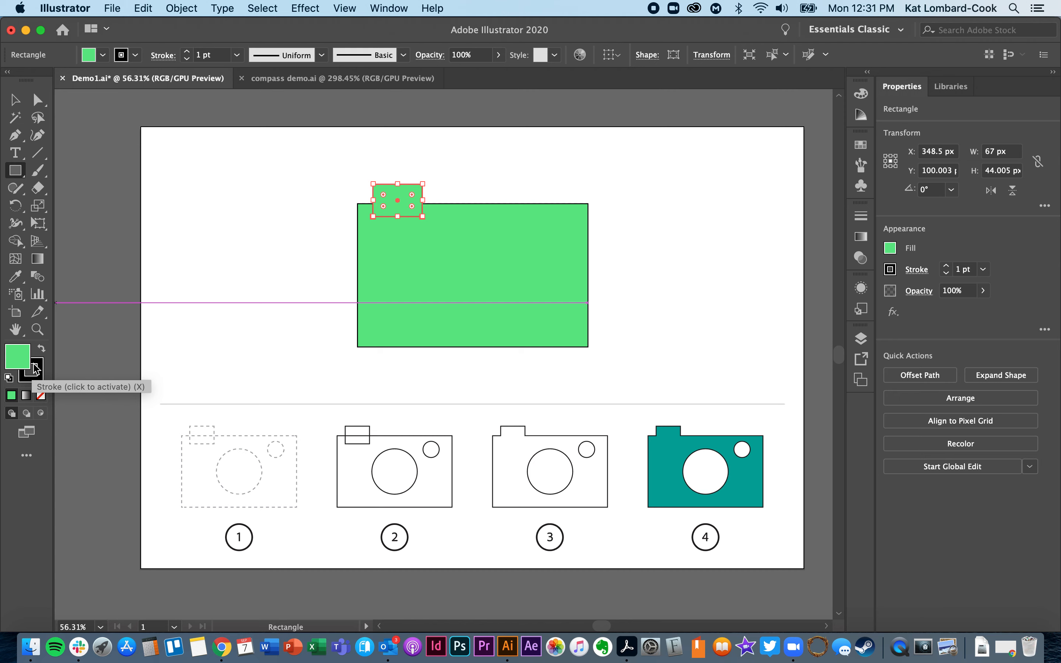
click(104, 54)
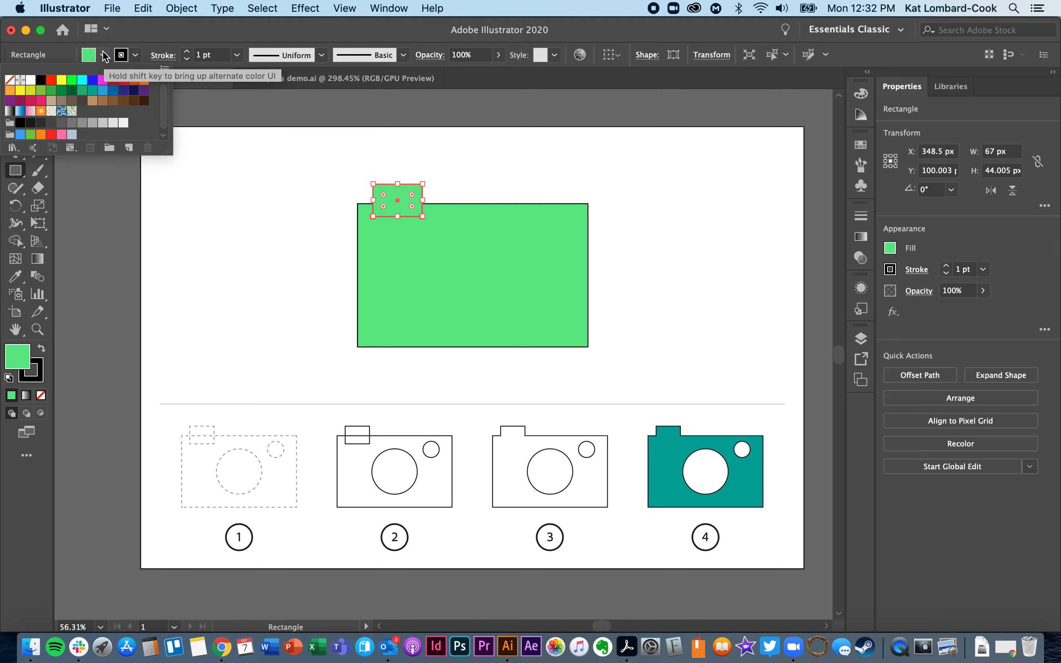
click(10, 81)
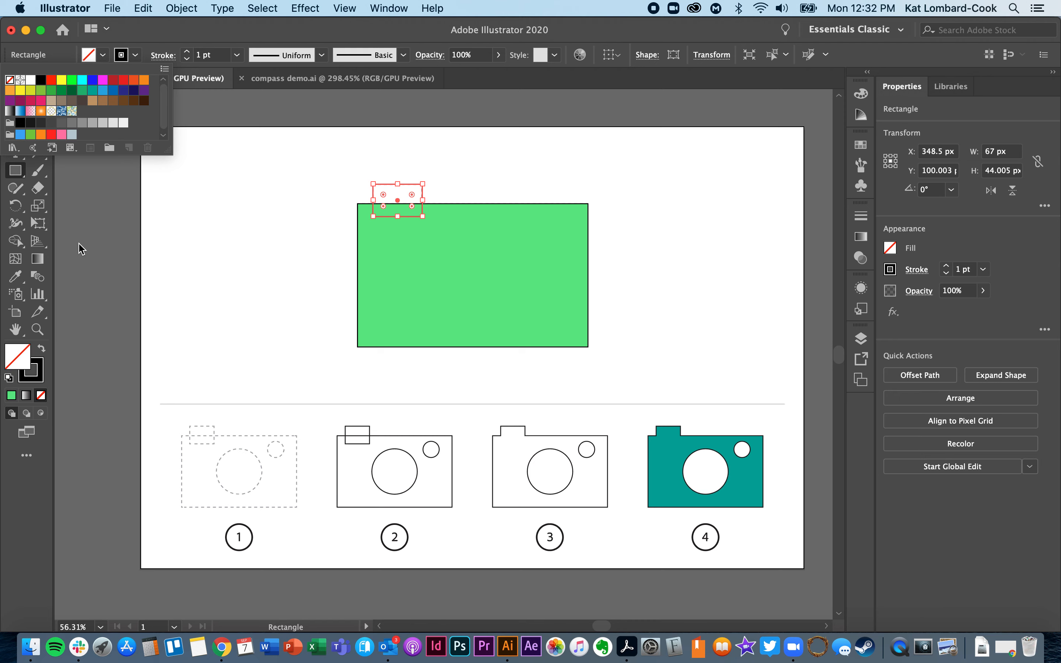
click(16, 172)
click(14, 101)
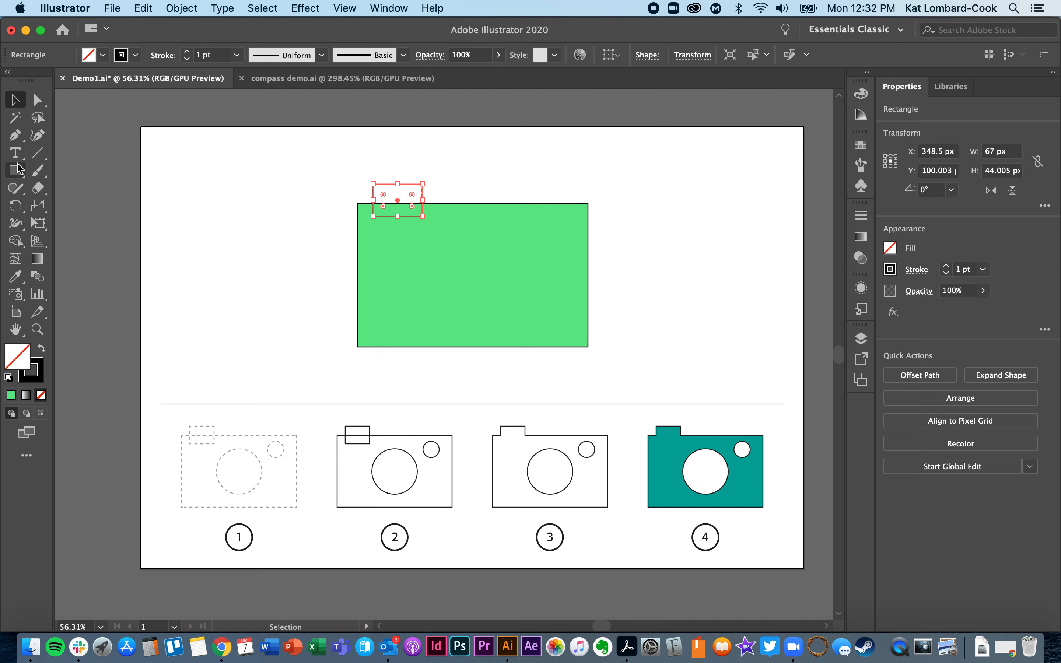
click(231, 277)
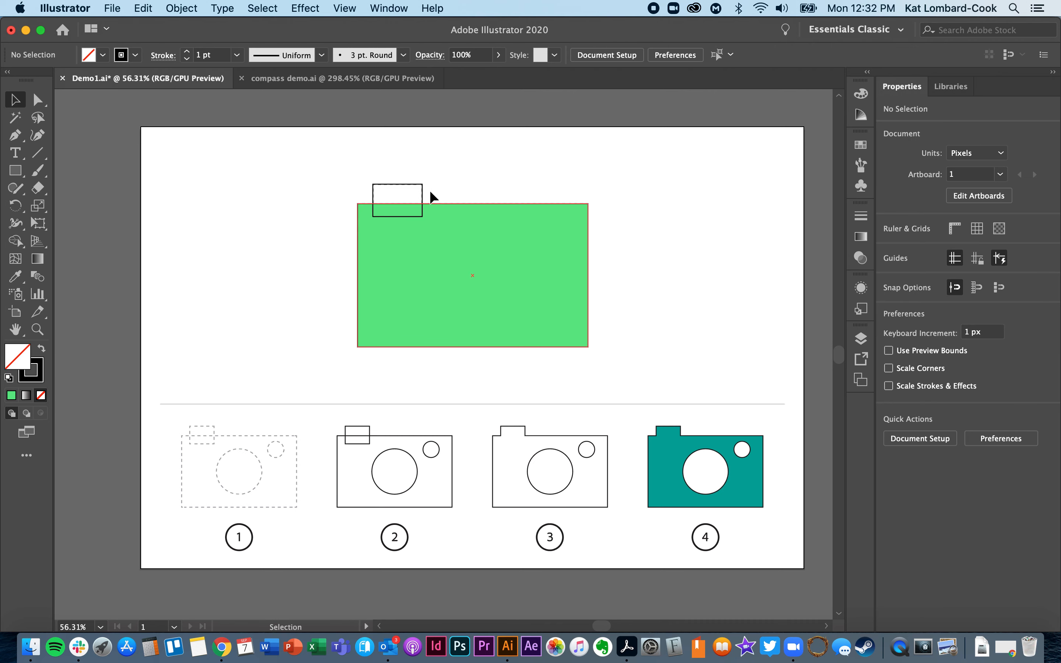
Set the fill of the large camera body rectangle to None.
click(400, 280)
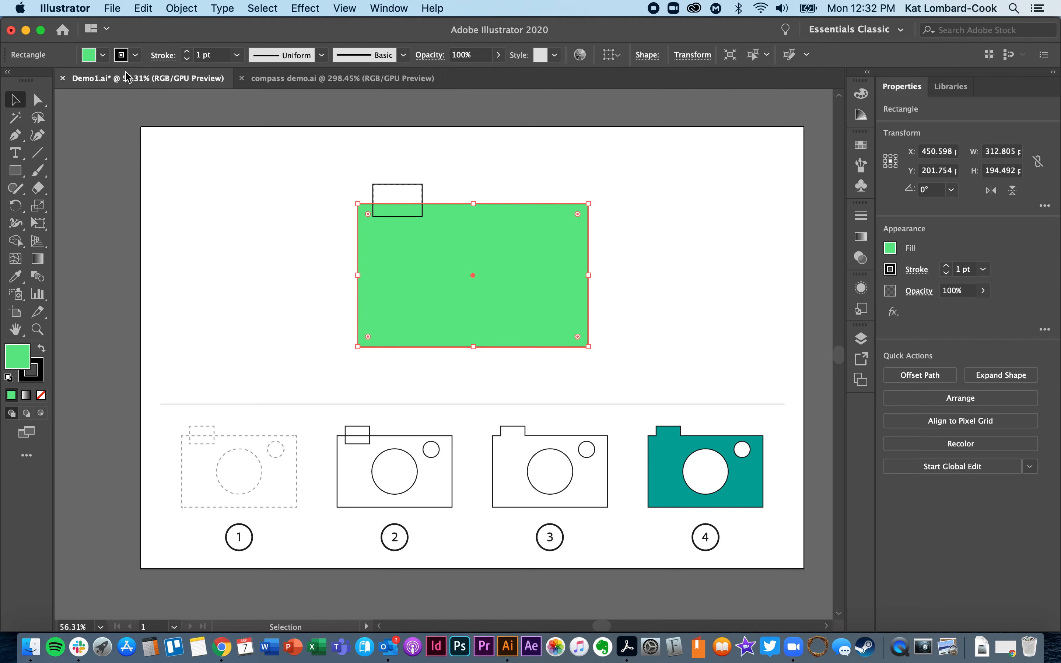
click(103, 55)
click(11, 82)
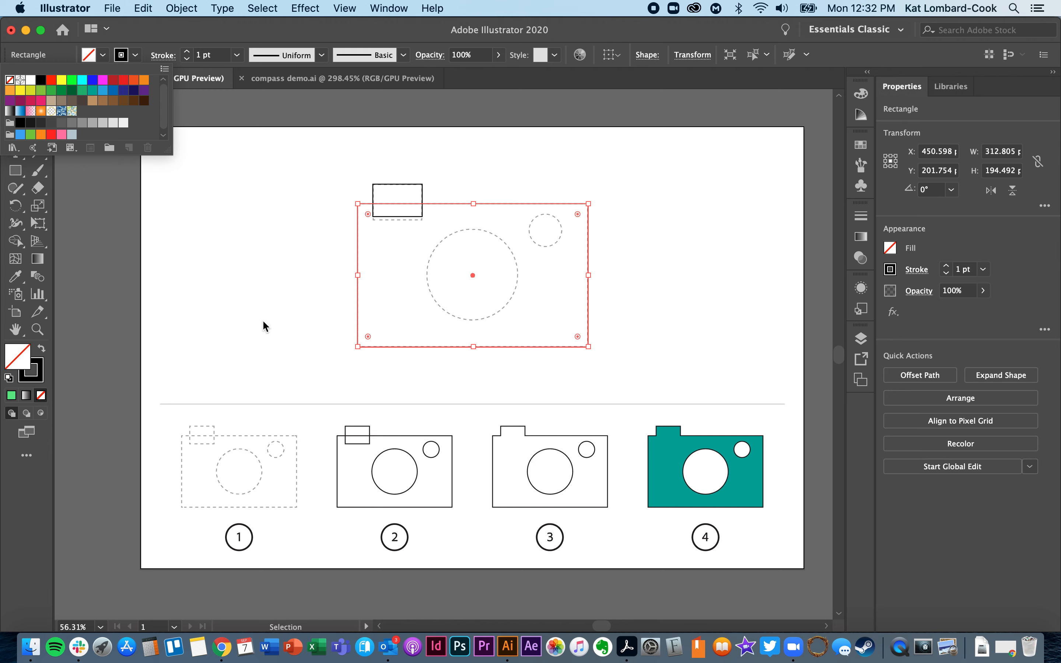
click(263, 324)
click(315, 308)
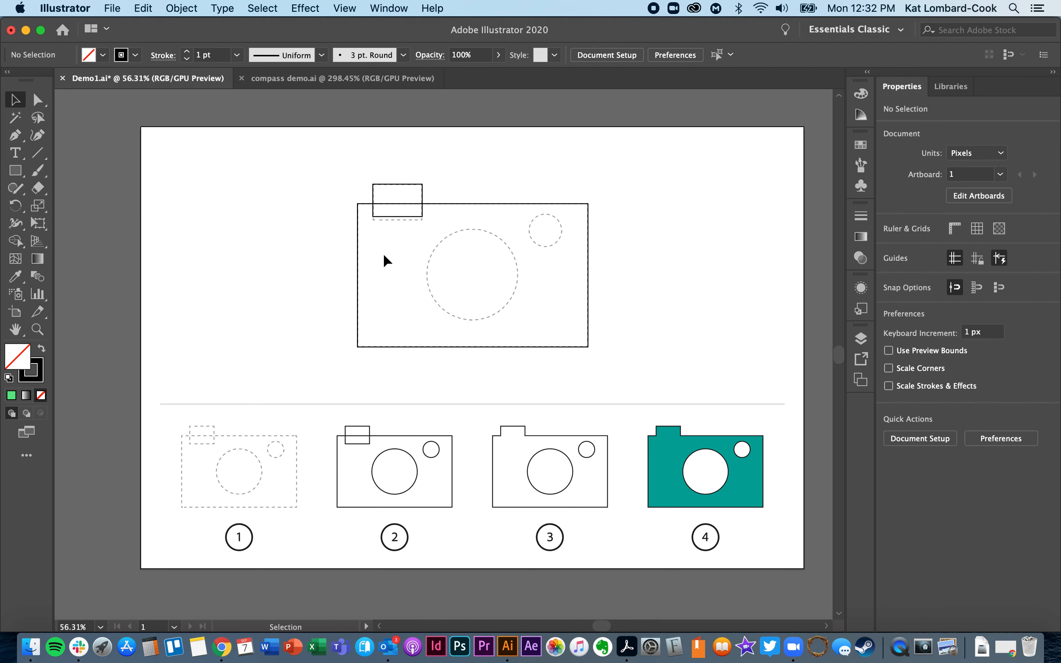
Extend the small top rectangle's lower edge down to meet its dashed guide.
click(408, 216)
drag(397, 216, 397, 220)
click(298, 255)
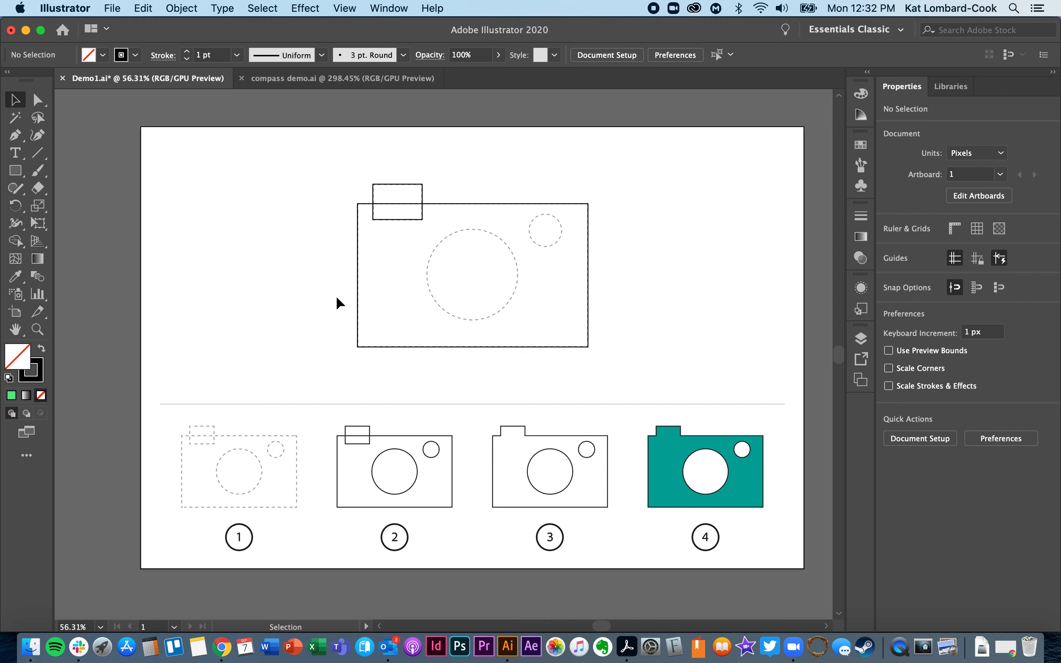
Draw a circle about 123 px in diameter over the dashed lens outline with the Ellipse tool.
click(16, 175)
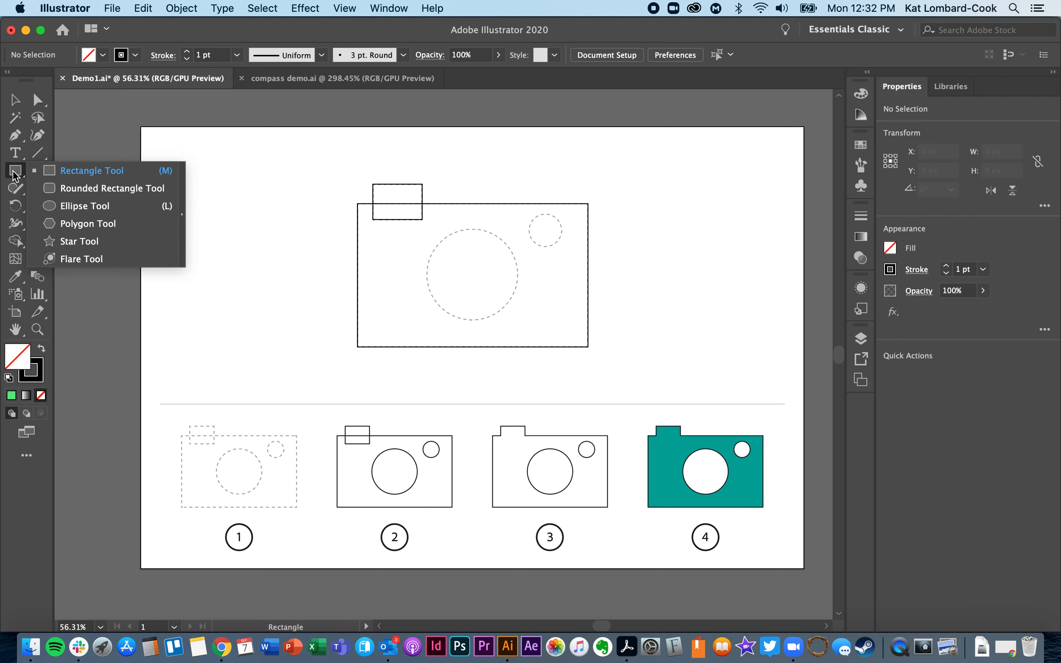
click(67, 206)
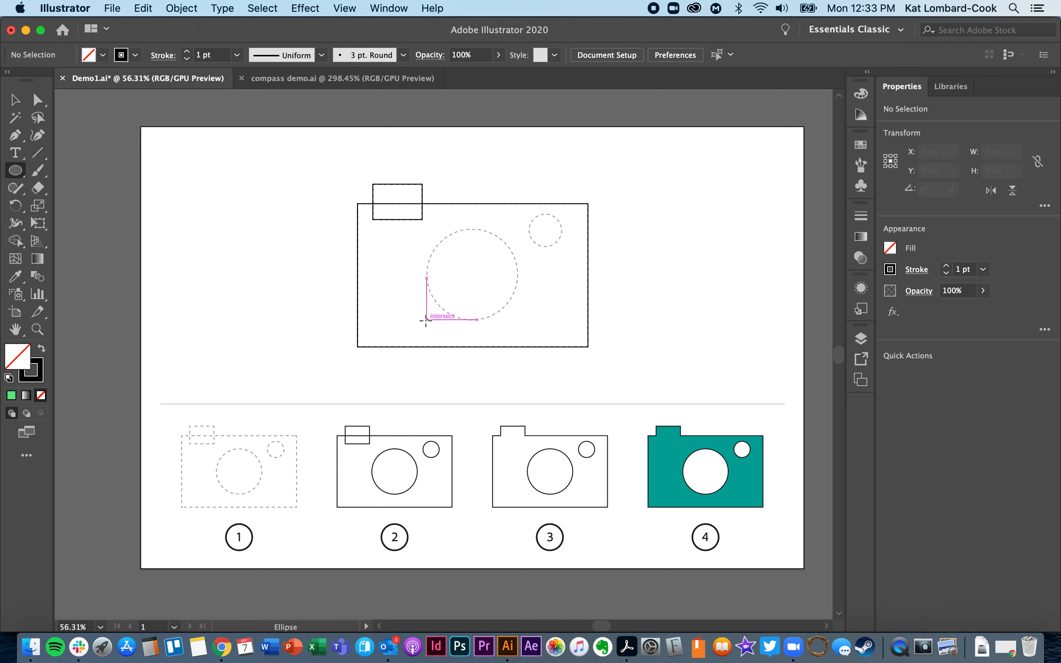
drag(426, 320, 518, 250)
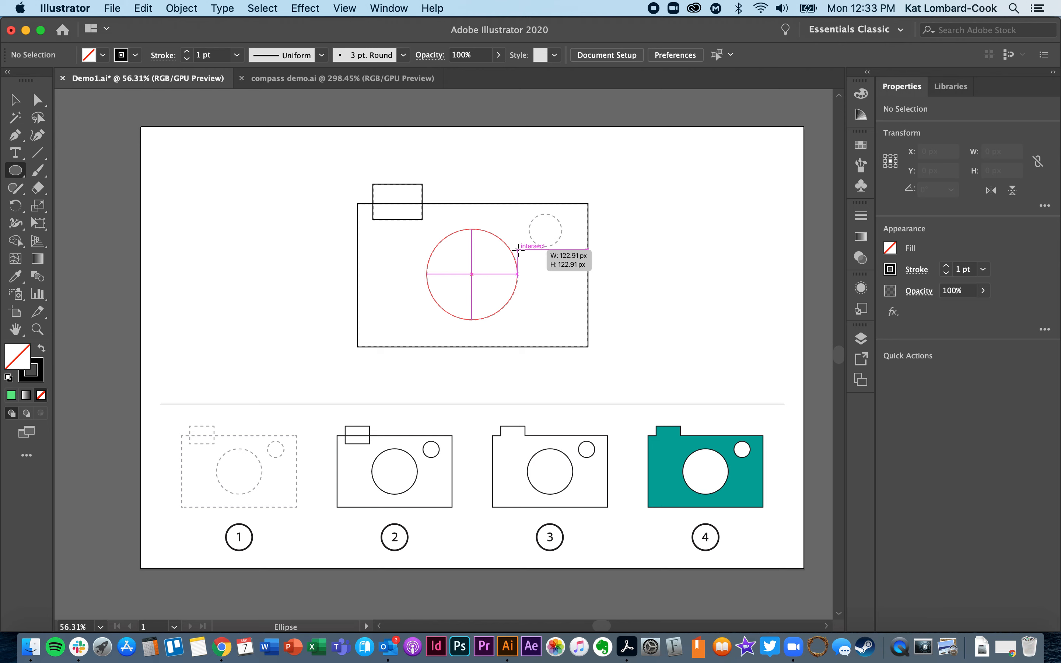
drag(518, 249, 517, 250)
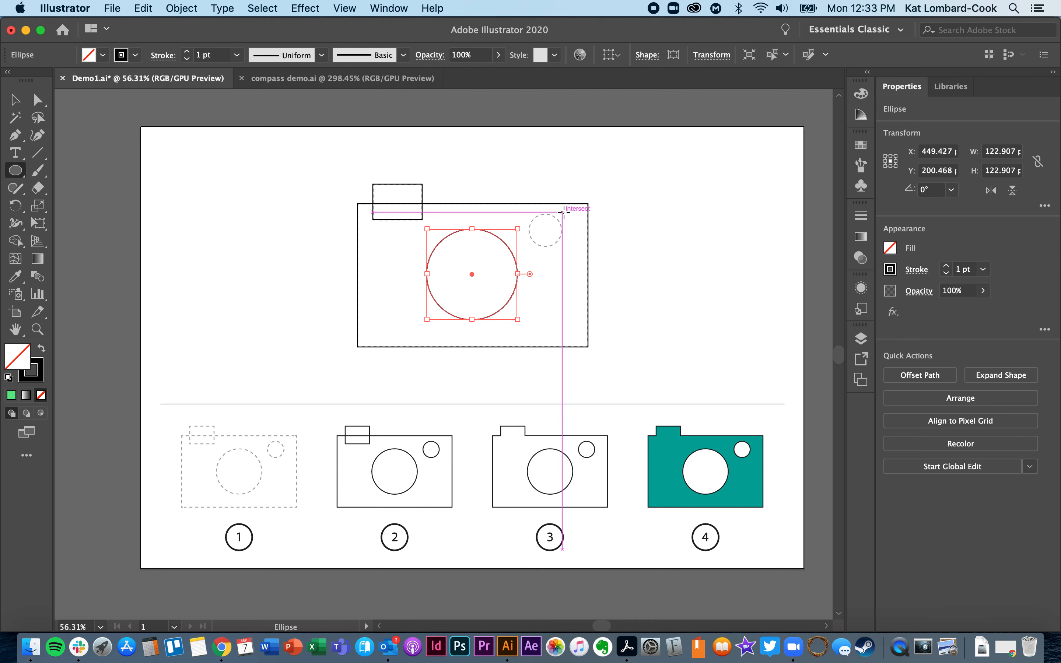
Draw a circle about 45 px in diameter over the small dashed circle, nudge it down to fit, and deselect it.
drag(562, 212, 532, 249)
key(Down)
key(Down)
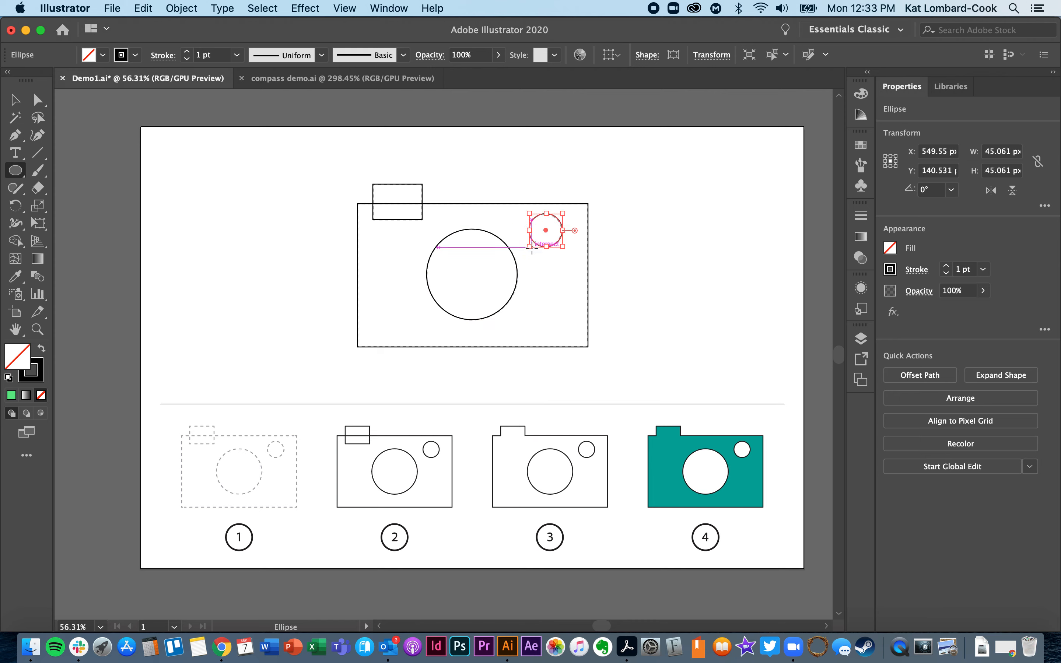
click(14, 102)
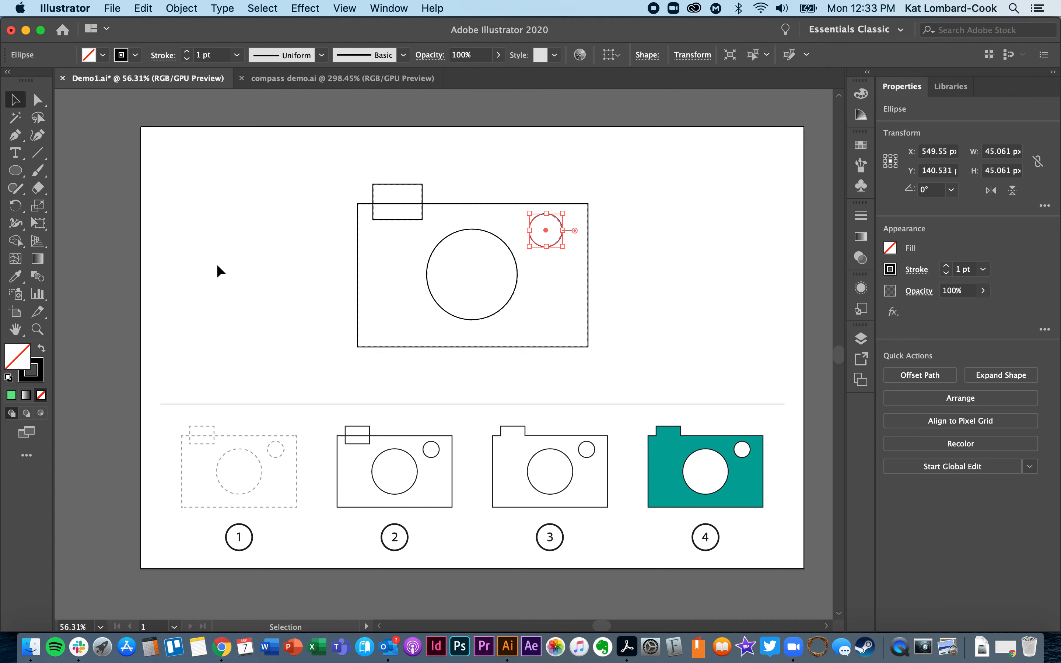
click(290, 329)
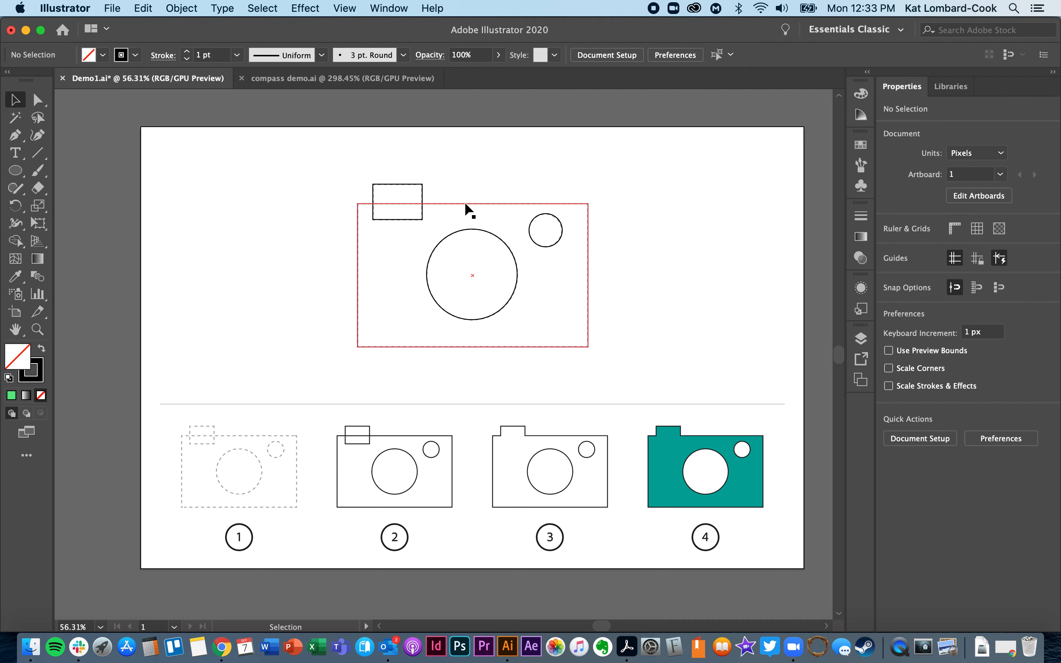
Select both rectangles and both circles of the large camera drawing together.
click(402, 203)
click(410, 191)
click(417, 184)
click(482, 173)
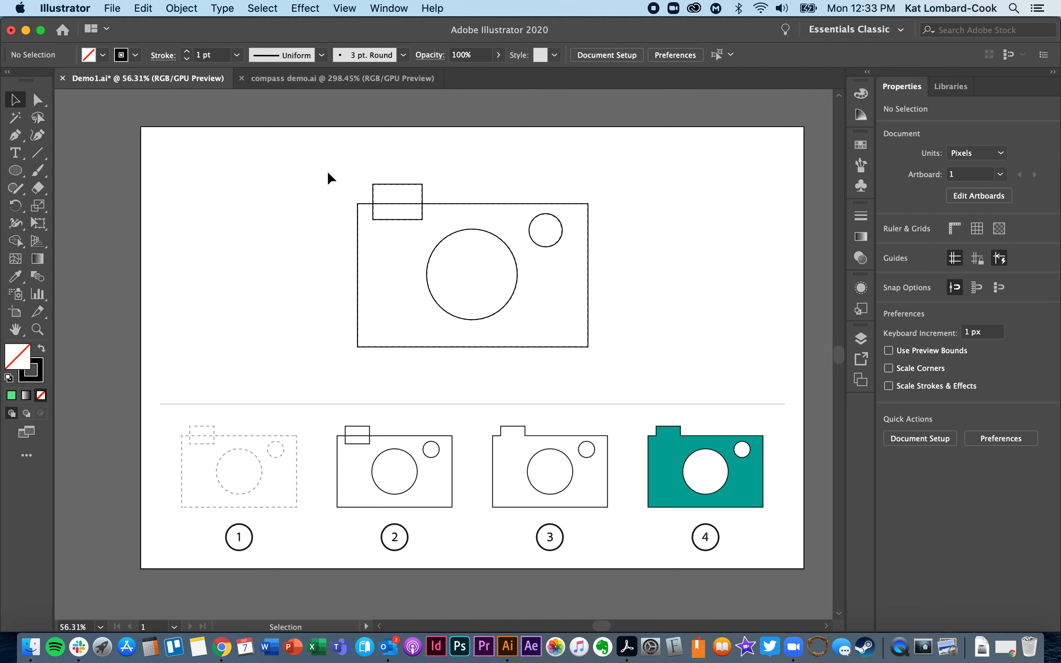
drag(333, 172, 642, 380)
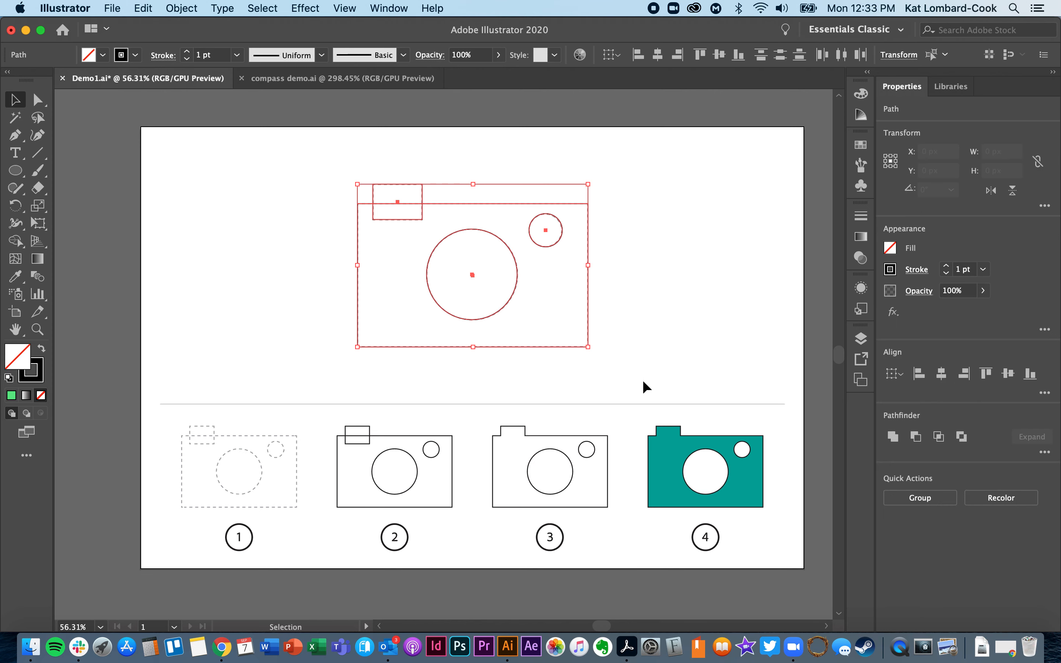